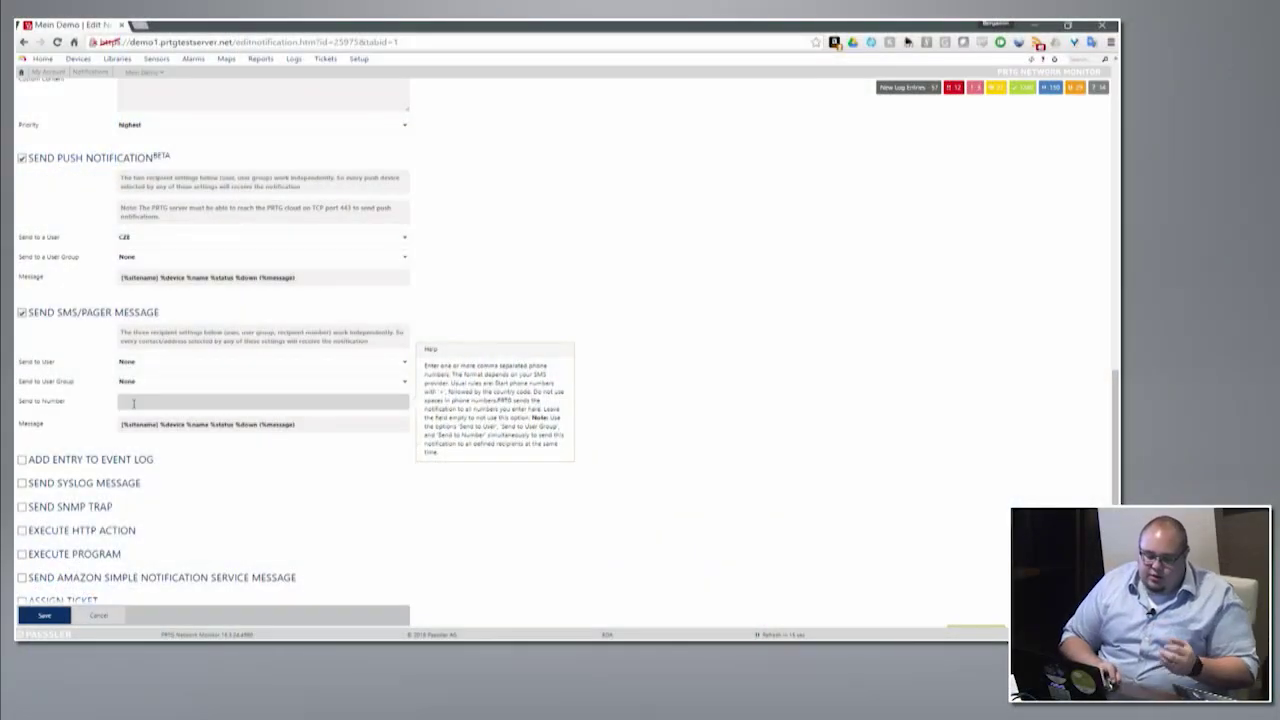
Step: Enable the Execute HTTP Action option for the notification and go into its URL and Postdata fields
click(133, 403)
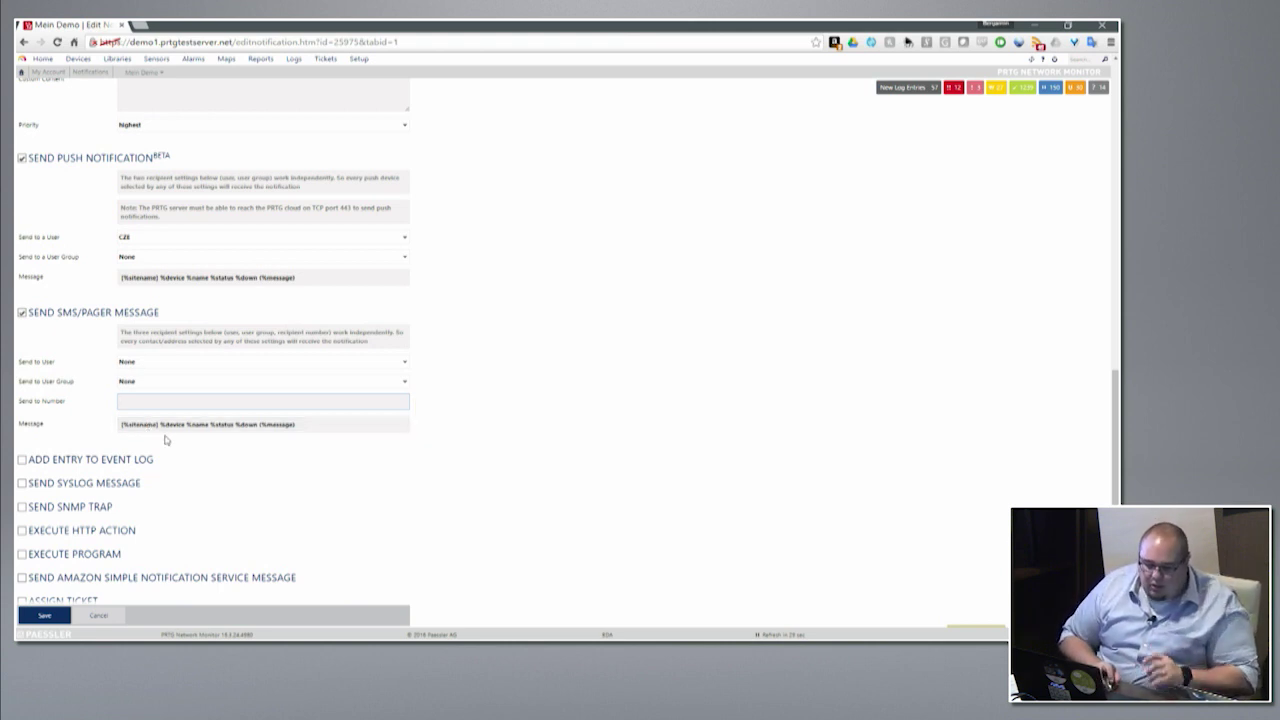
scroll(237, 430, down, 1)
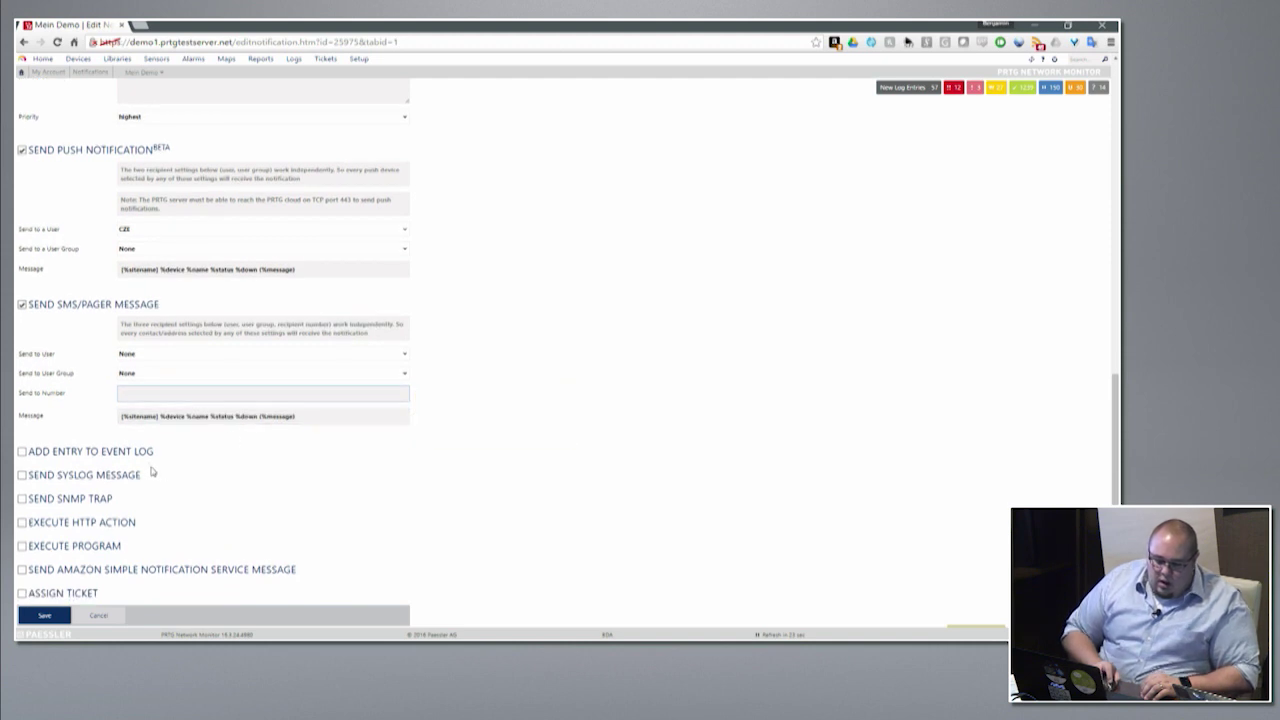
click(51, 526)
scroll(150, 480, down, 1)
click(240, 458)
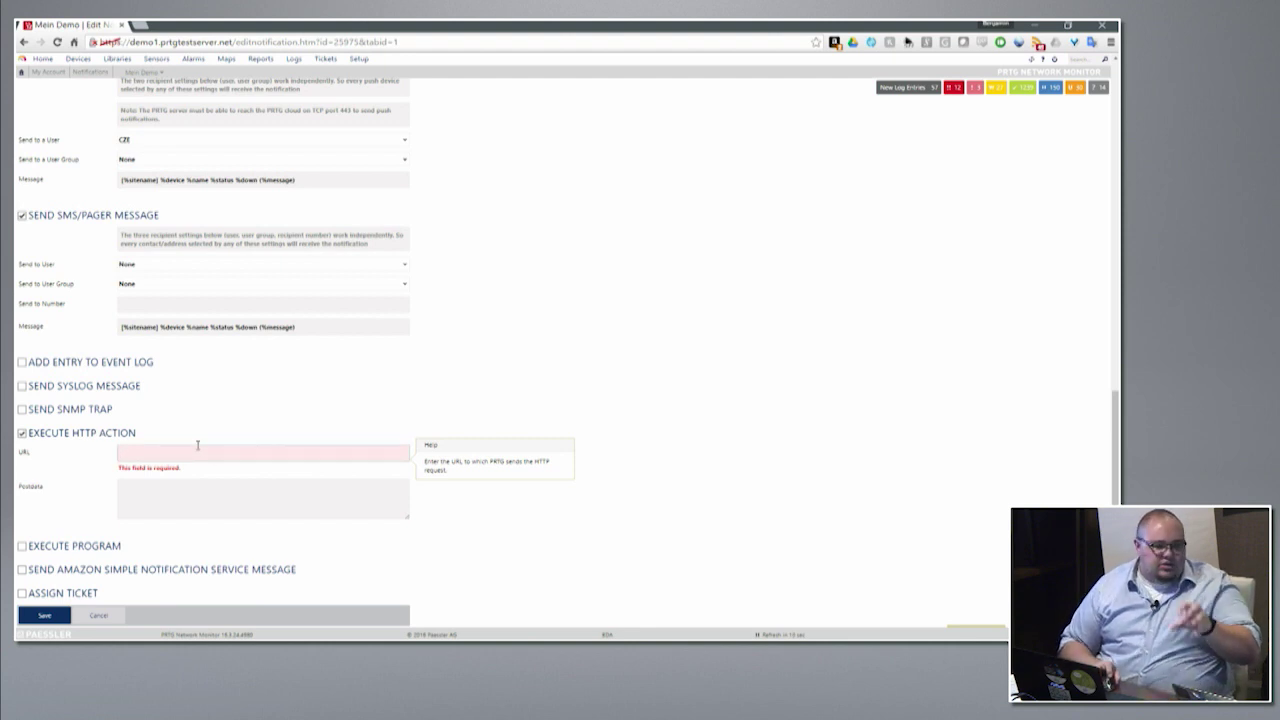
click(184, 497)
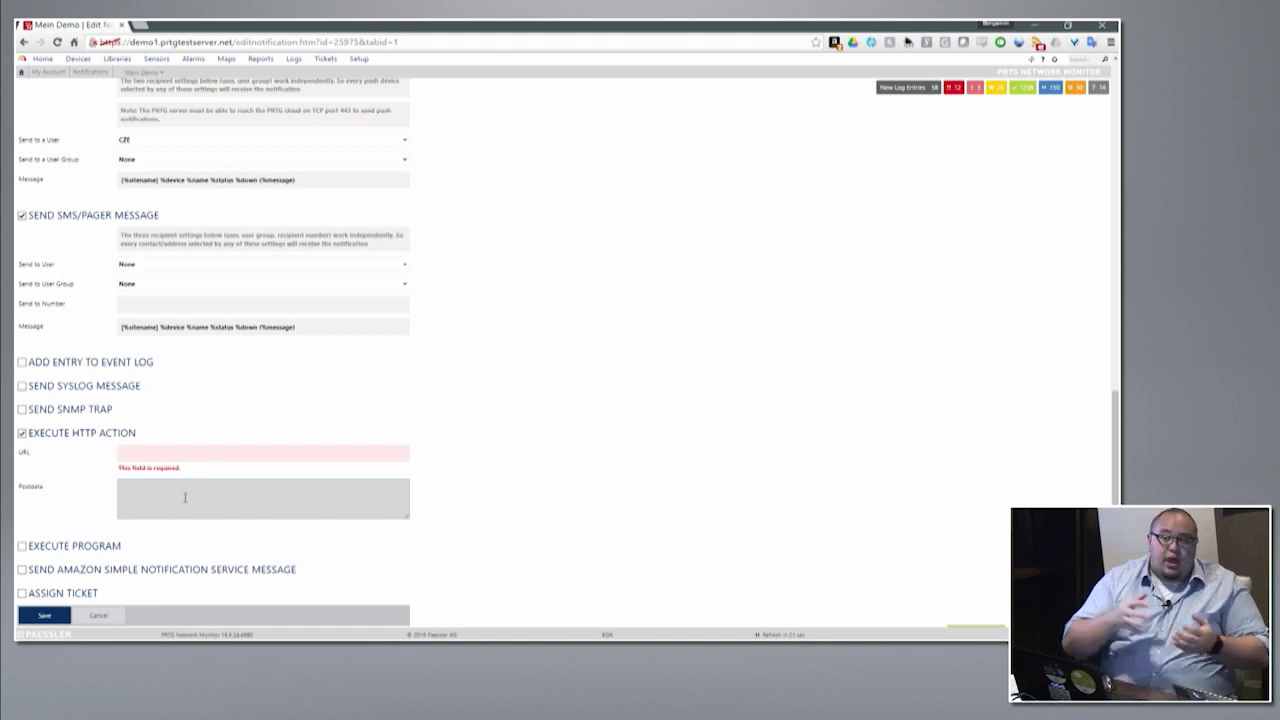
click(185, 497)
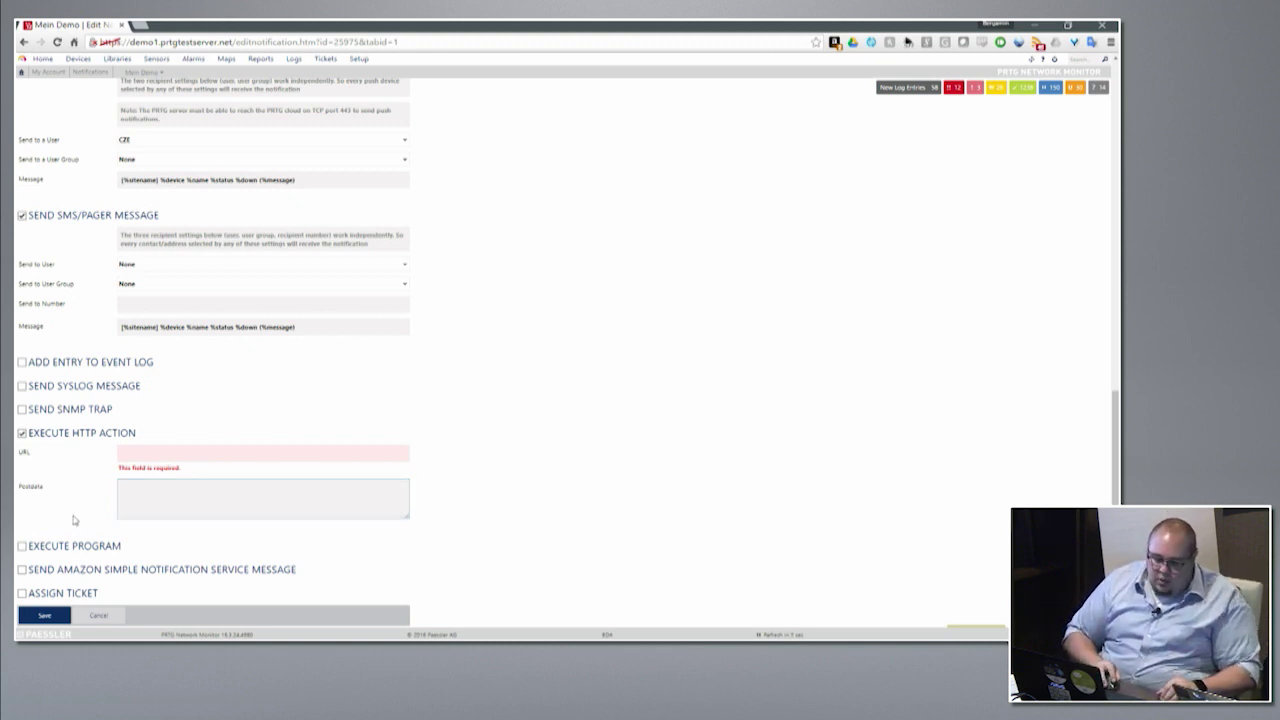
Step: Try the Execute Program option, checking its program file choices and its domain and timeout fields, and cancel editing the notification
click(22, 546)
scroll(167, 530, down, 1)
scroll(167, 530, down, 2)
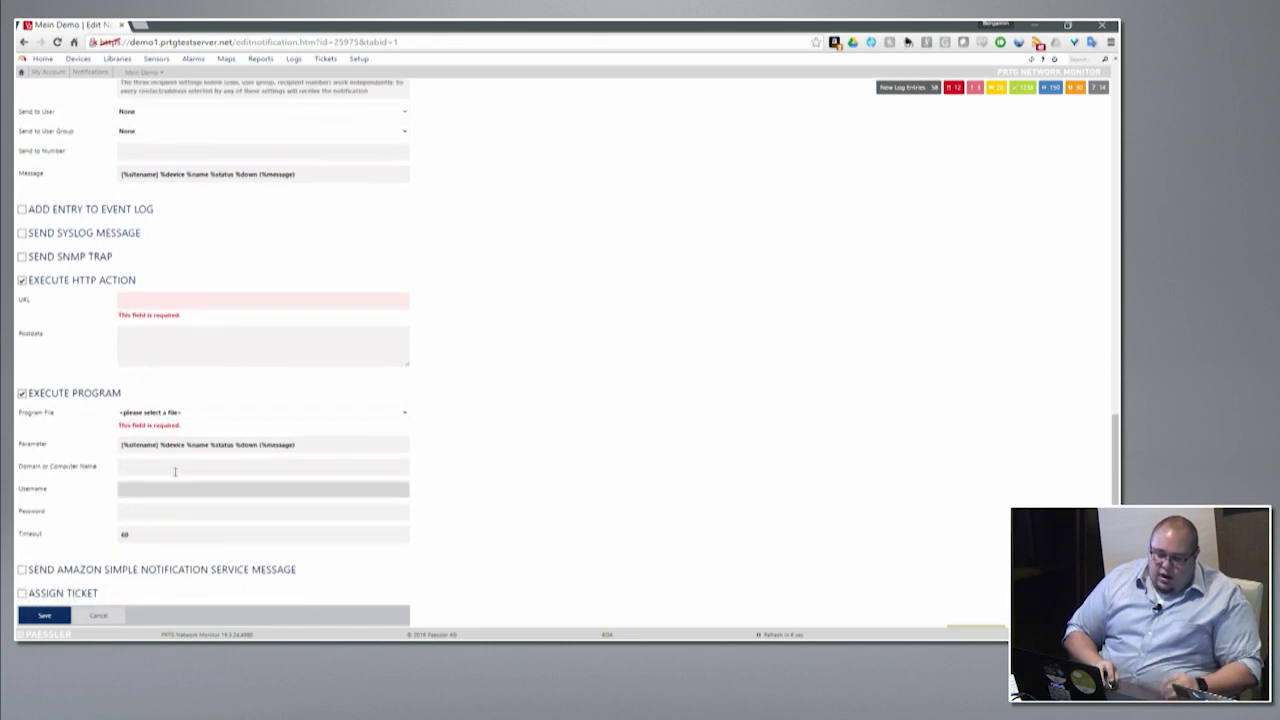
click(213, 413)
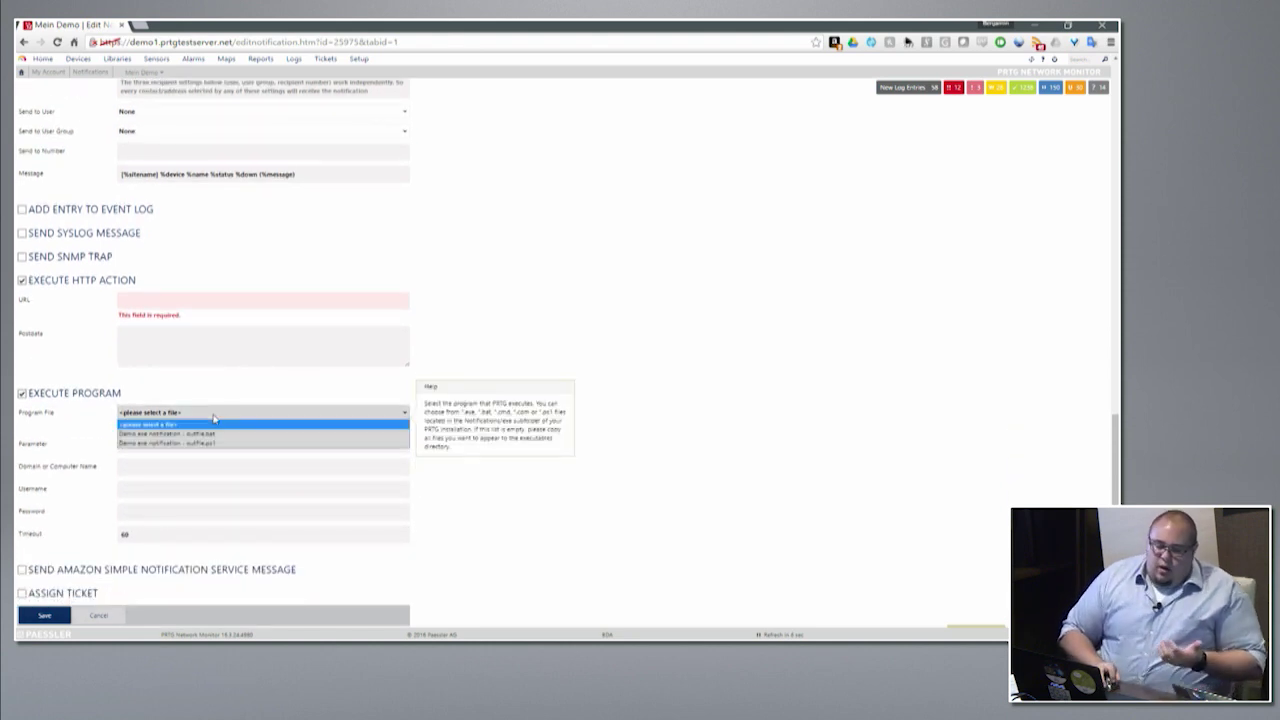
click(213, 418)
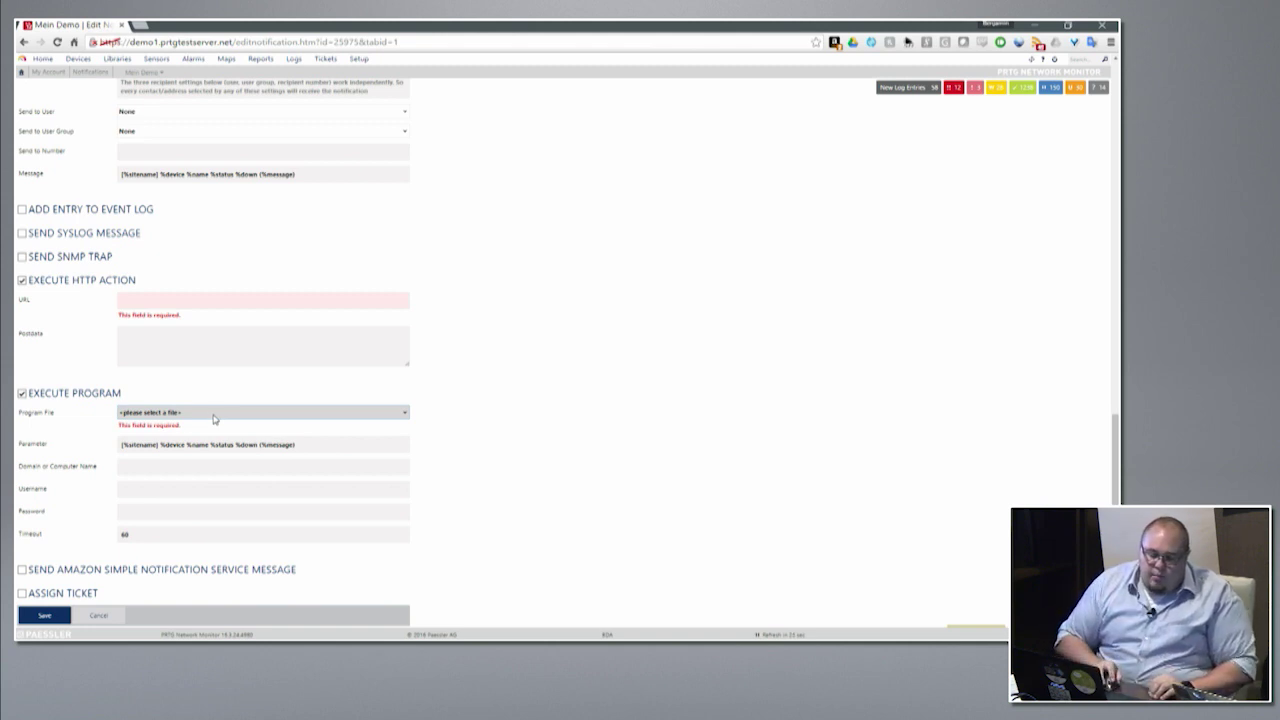
mouse_move(166, 444)
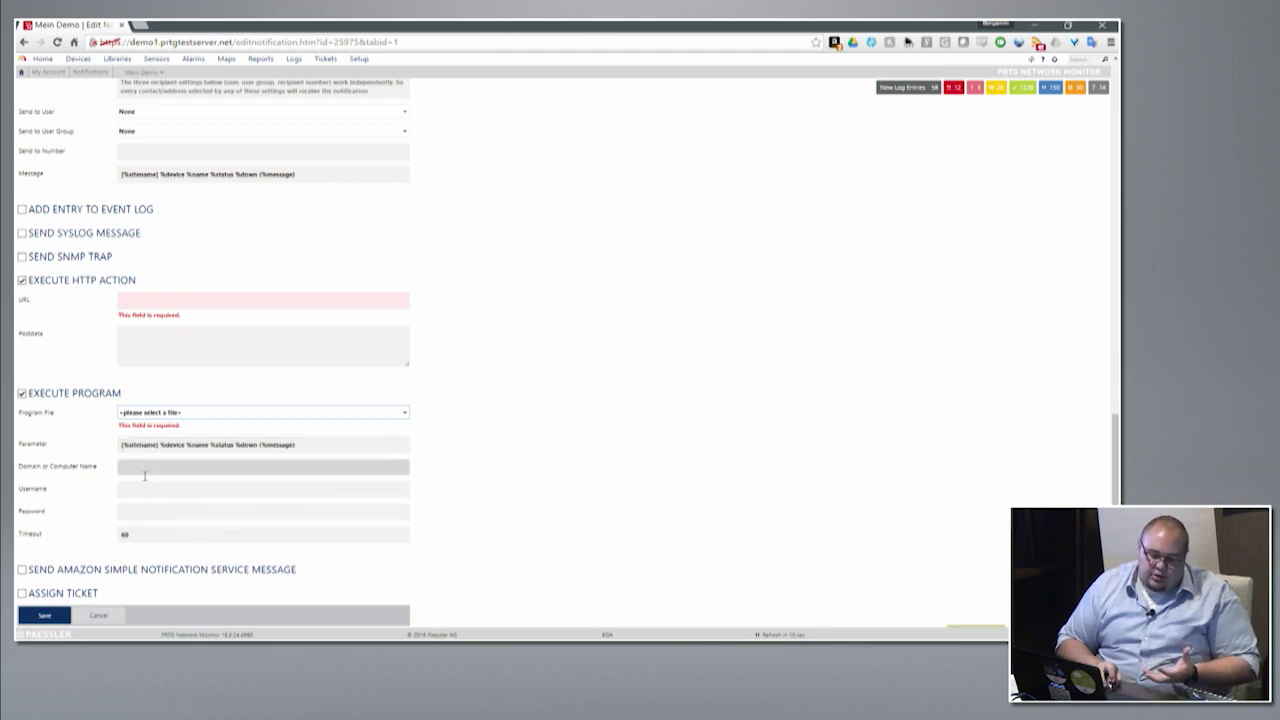
mouse_move(147, 474)
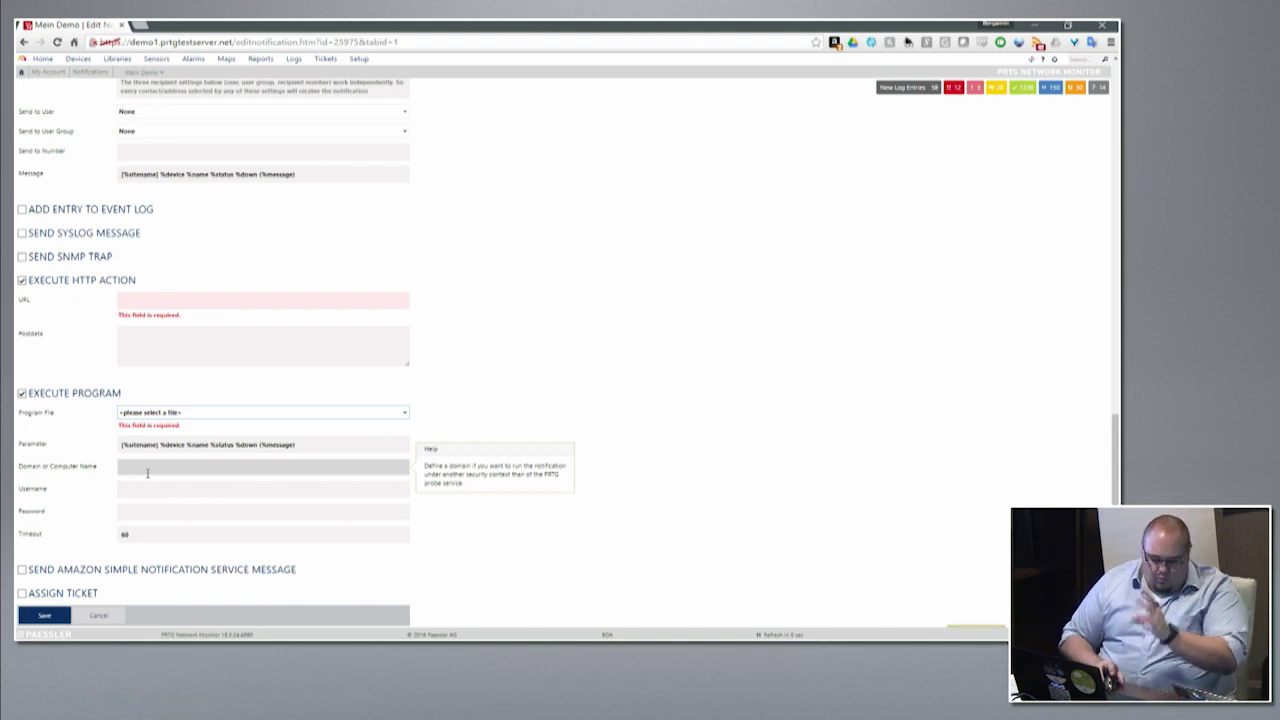
click(154, 538)
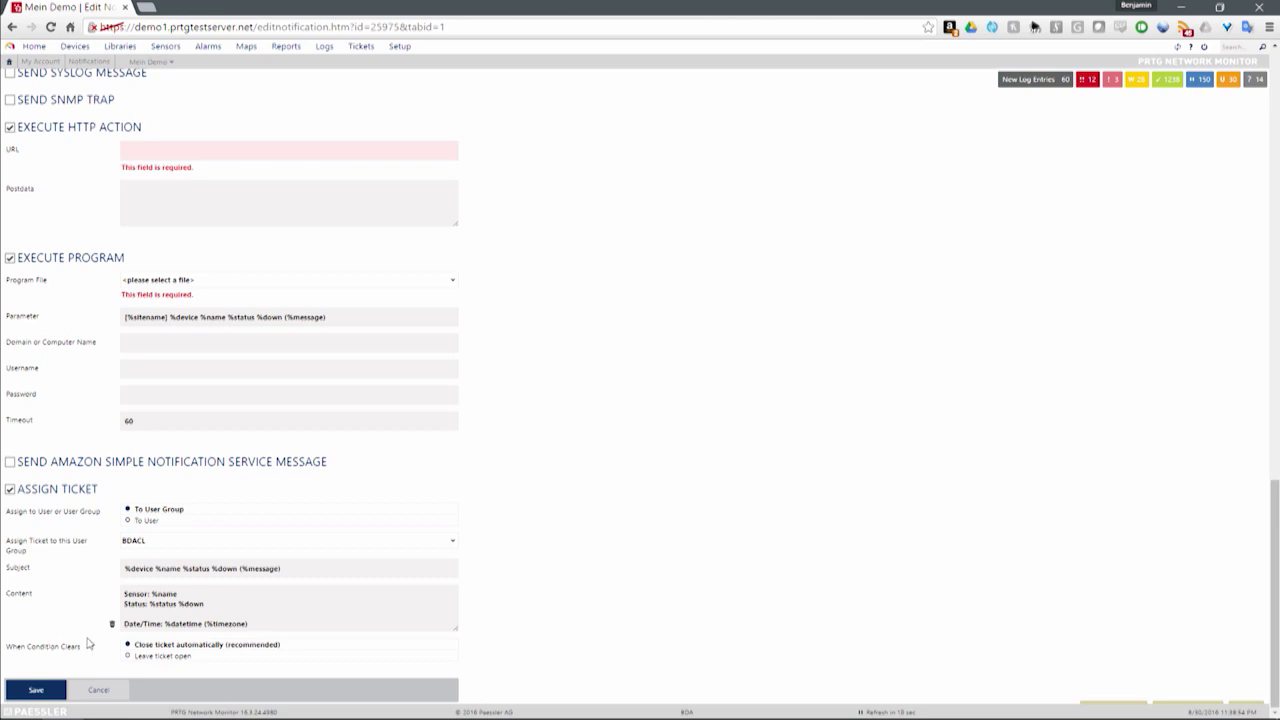
click(98, 690)
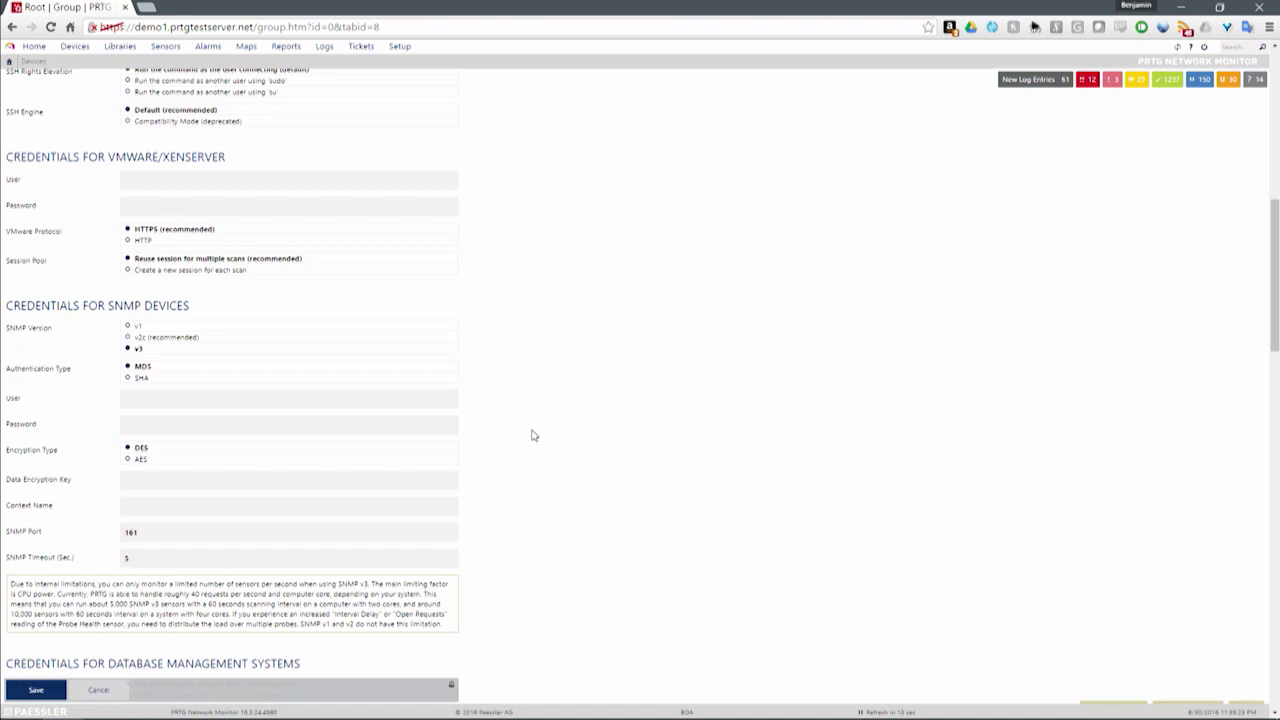
Step: Look at the user field of the VMware/XenServer credentials in the root group's settings
click(203, 189)
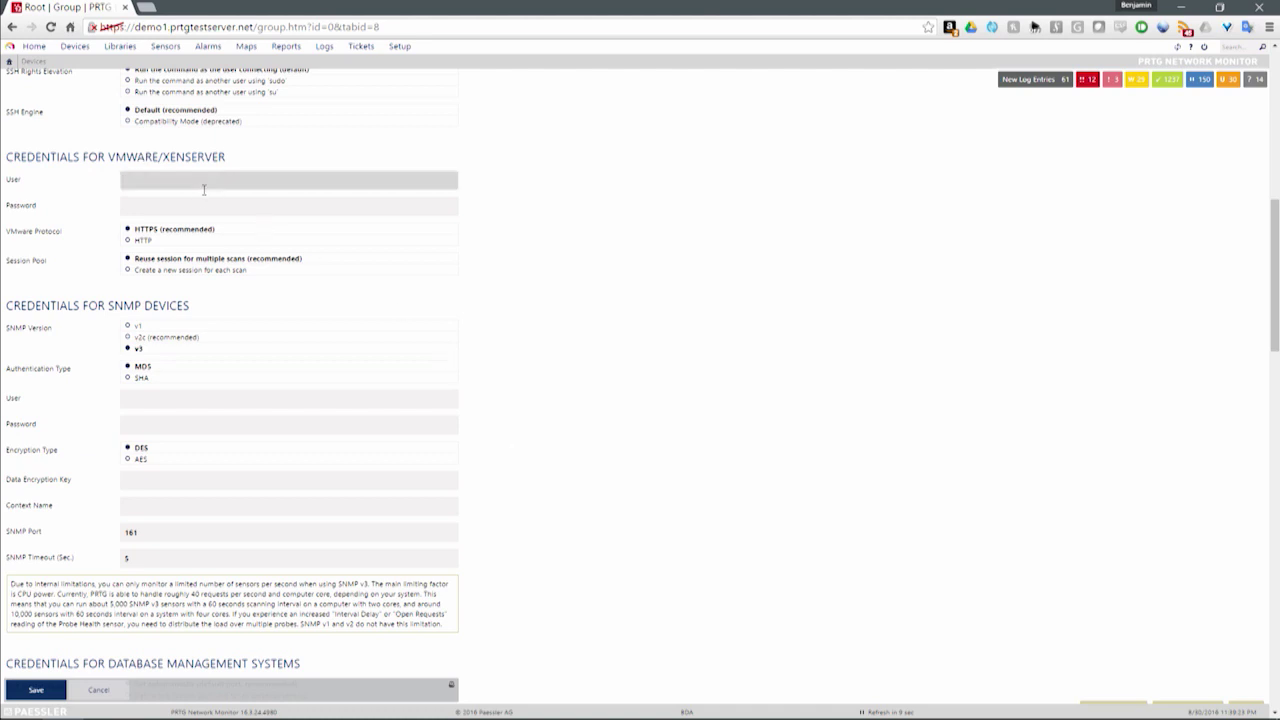
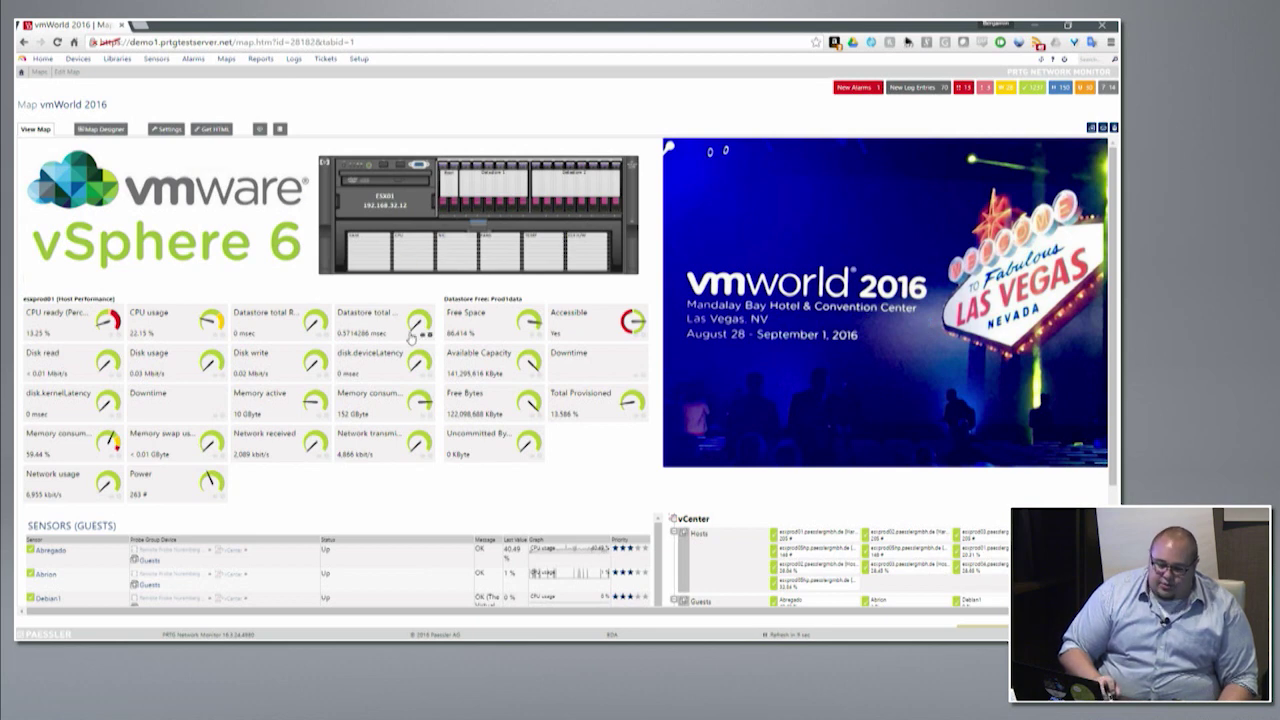
Step: Open the vmWorld 2016 map for editing and enlarge the ESX01 server graphic to 810 by 560, at top 20, left 230
mouse_move(384, 326)
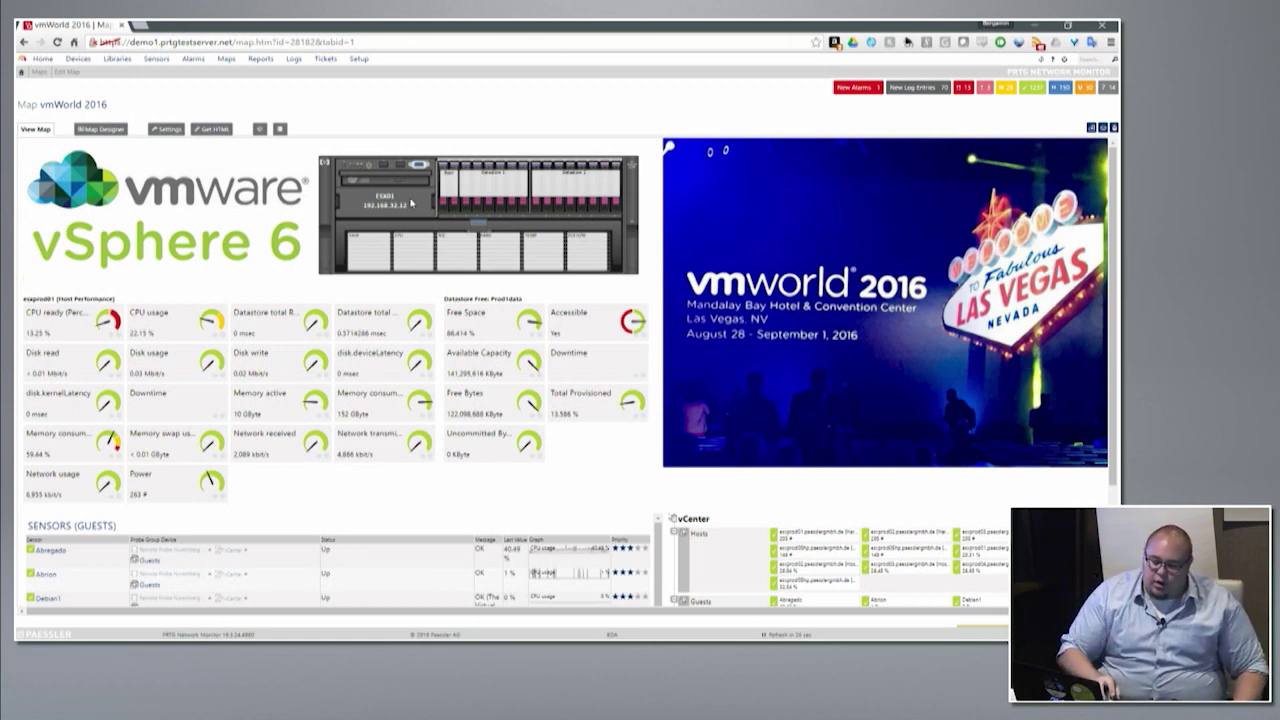
click(100, 129)
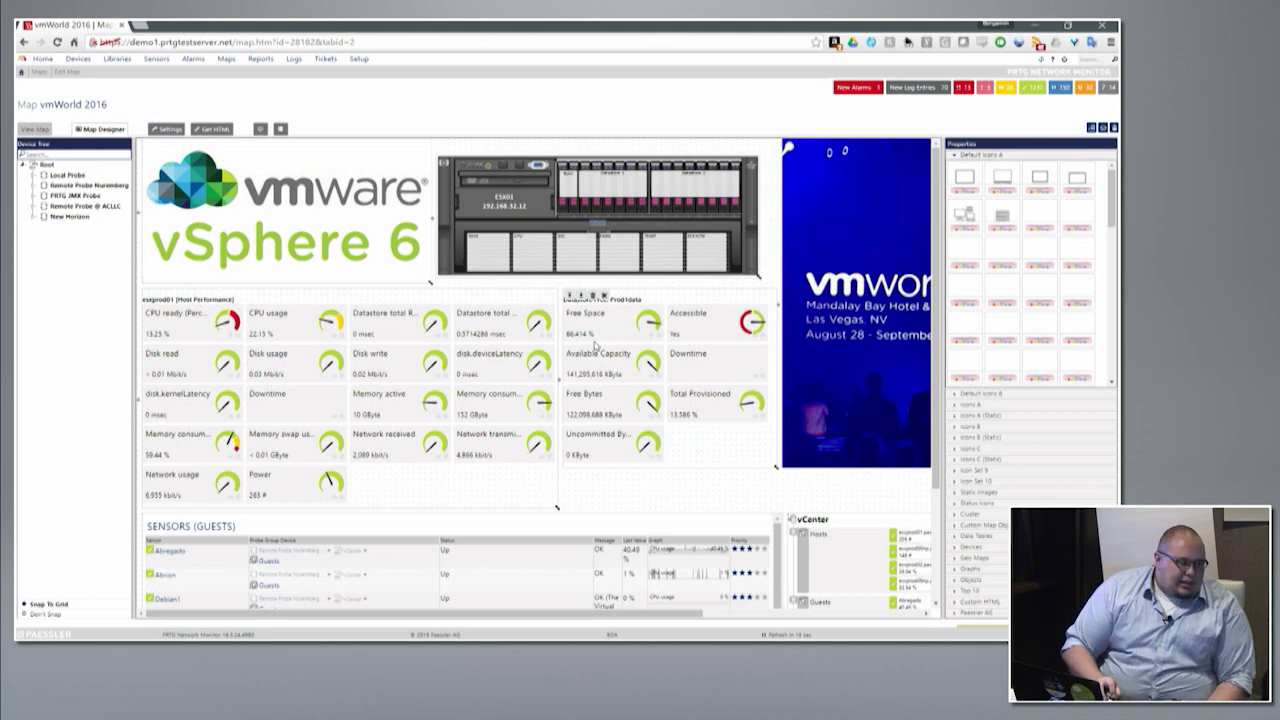
drag(596, 218, 324, 266)
drag(485, 325, 633, 531)
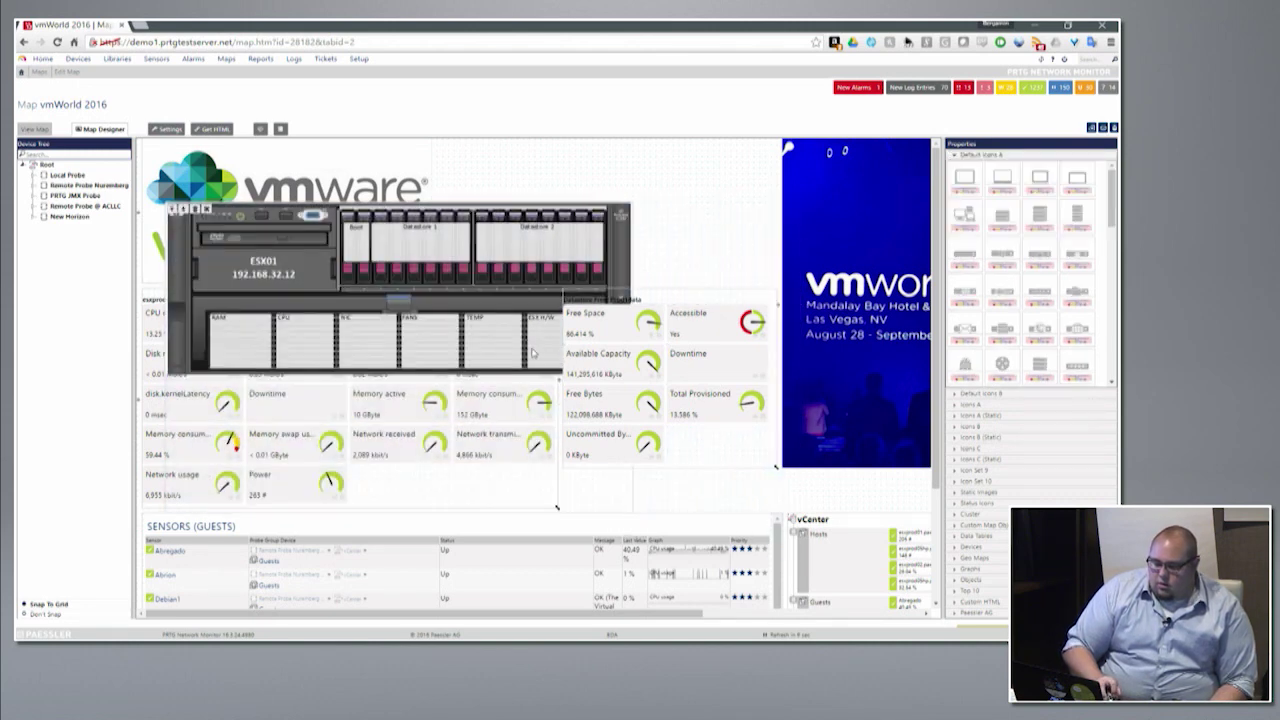
drag(499, 305, 598, 251)
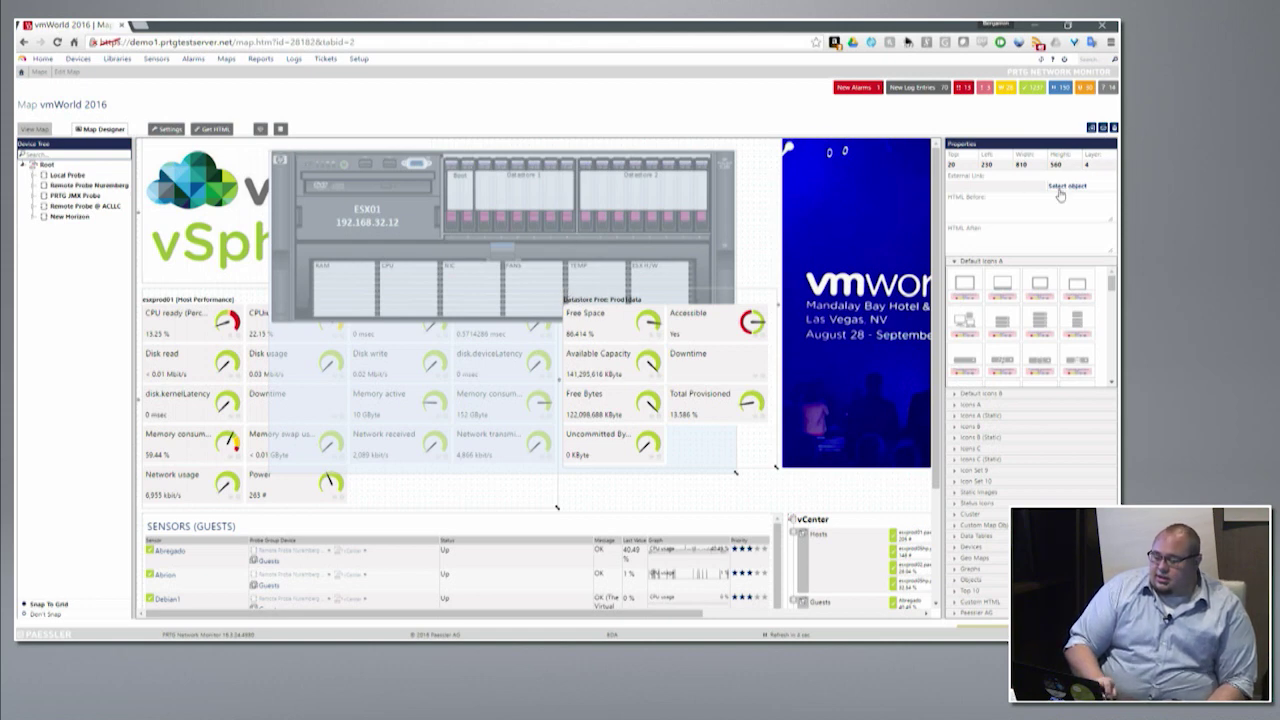
Step: Send the ESX01 server graphic behind the other map objects with layer 1, and bring it to the front with layer 100
click(1103, 165)
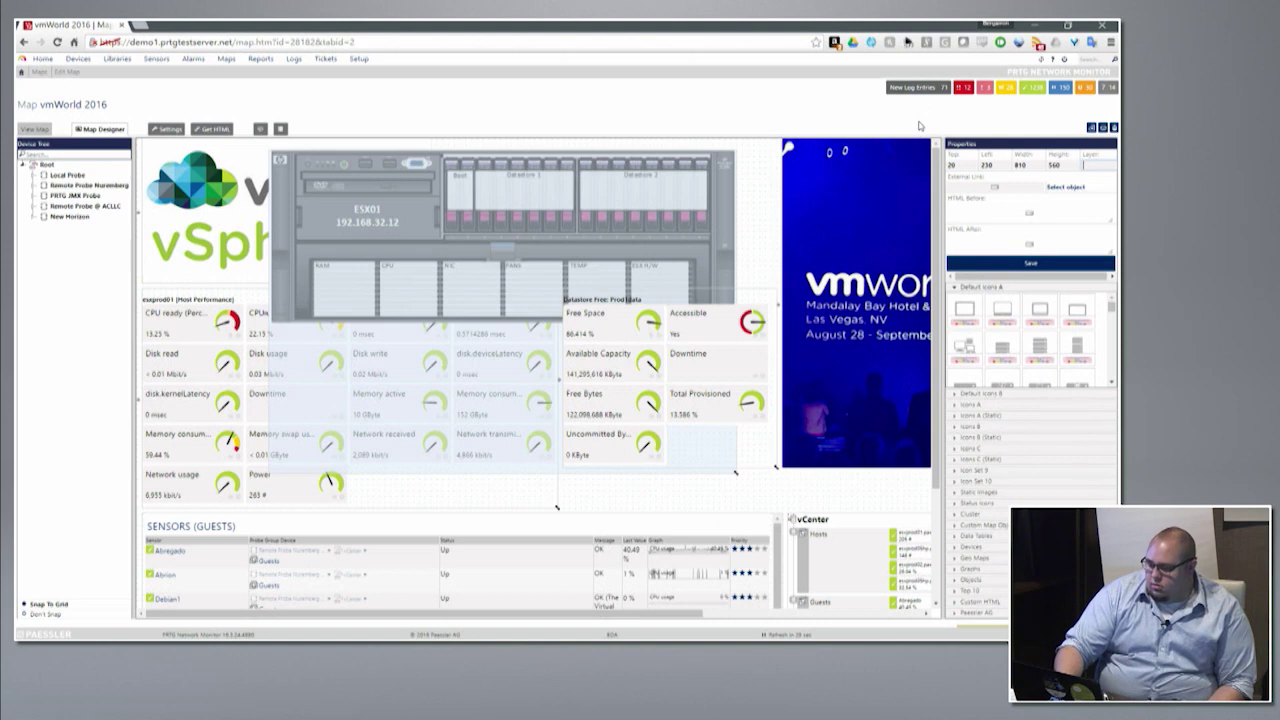
key(Return)
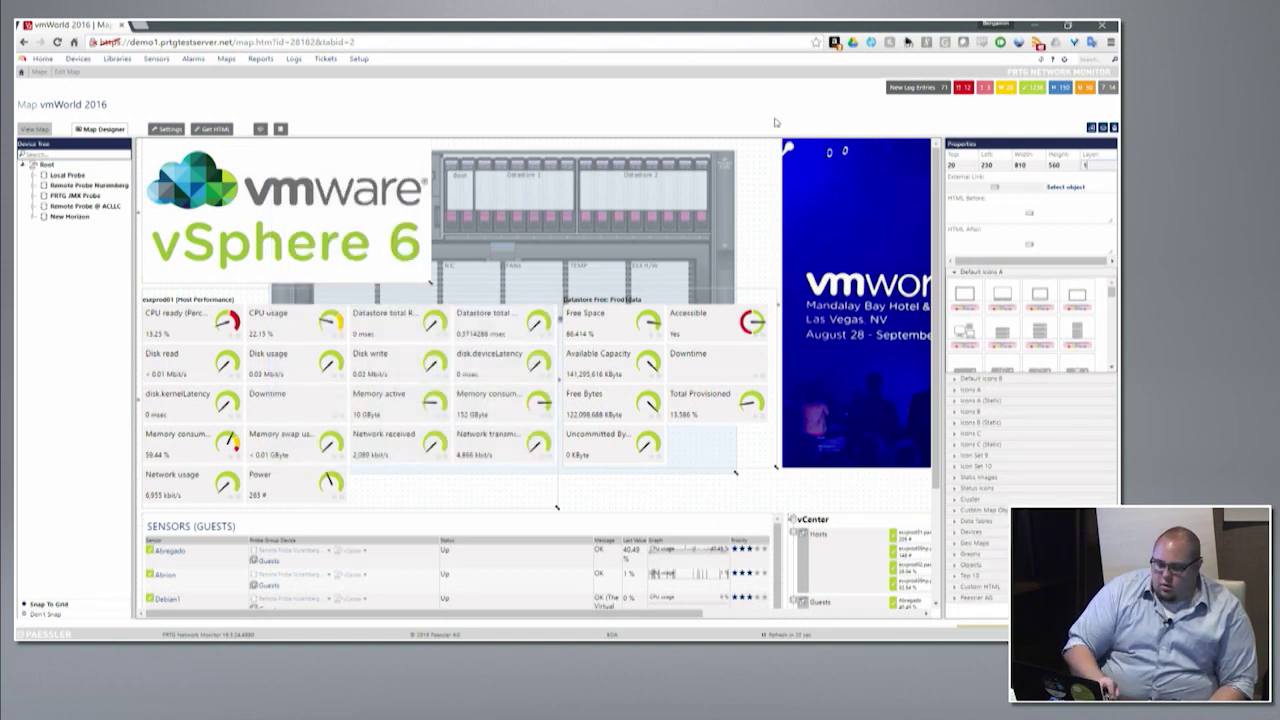
key(BackSpace)
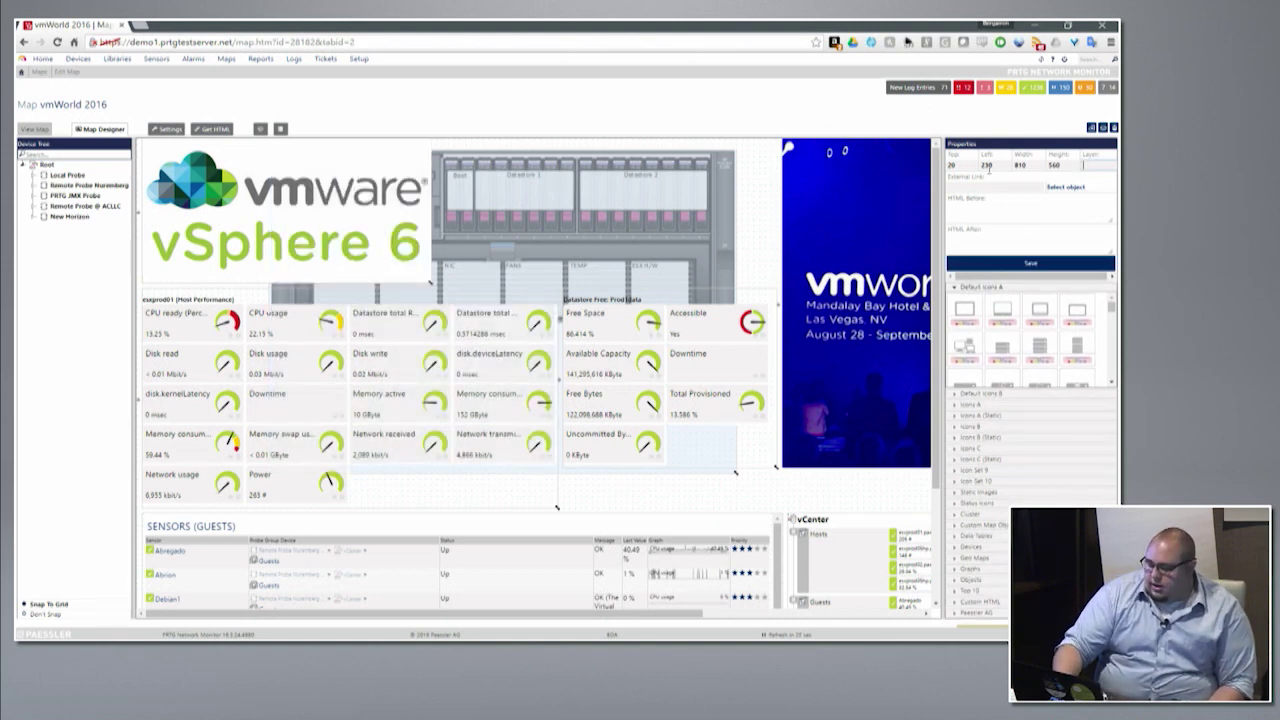
text(100)
key(Return)
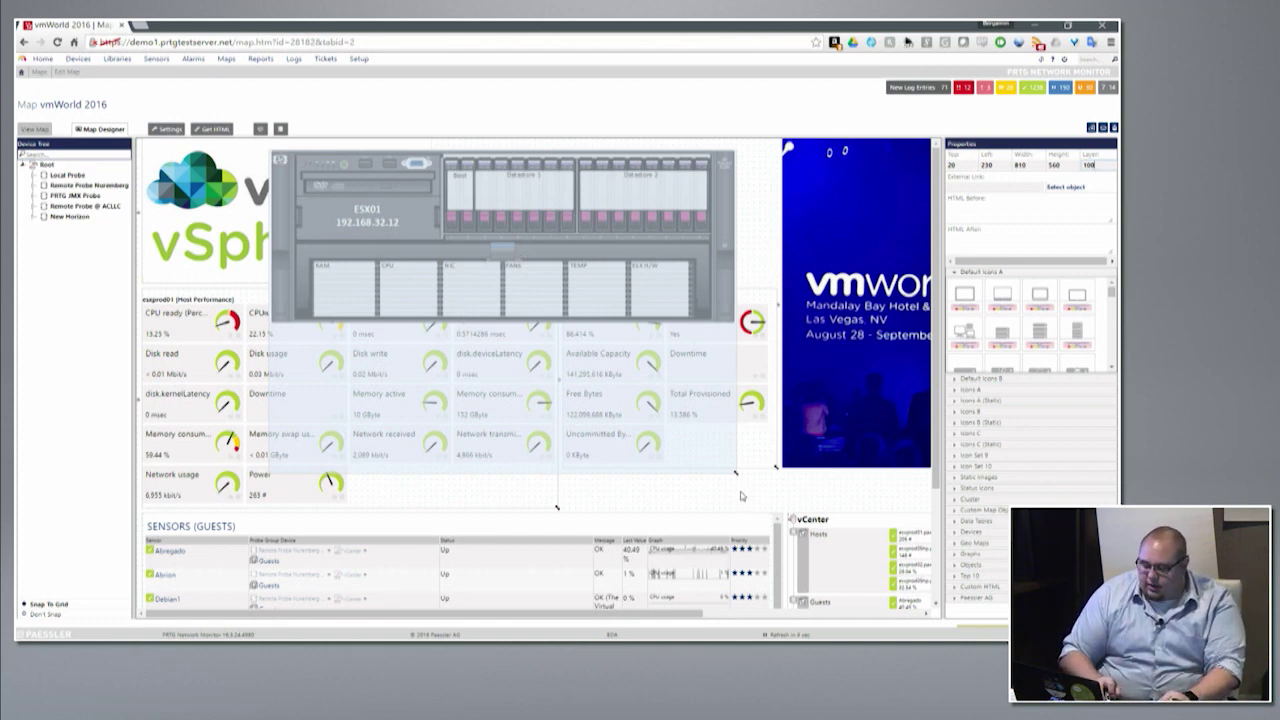
Step: Shrink the ESX01 server graphic to 540 by 220 and move it beside the vSphere logo at top 20, left 470
drag(735, 477, 630, 292)
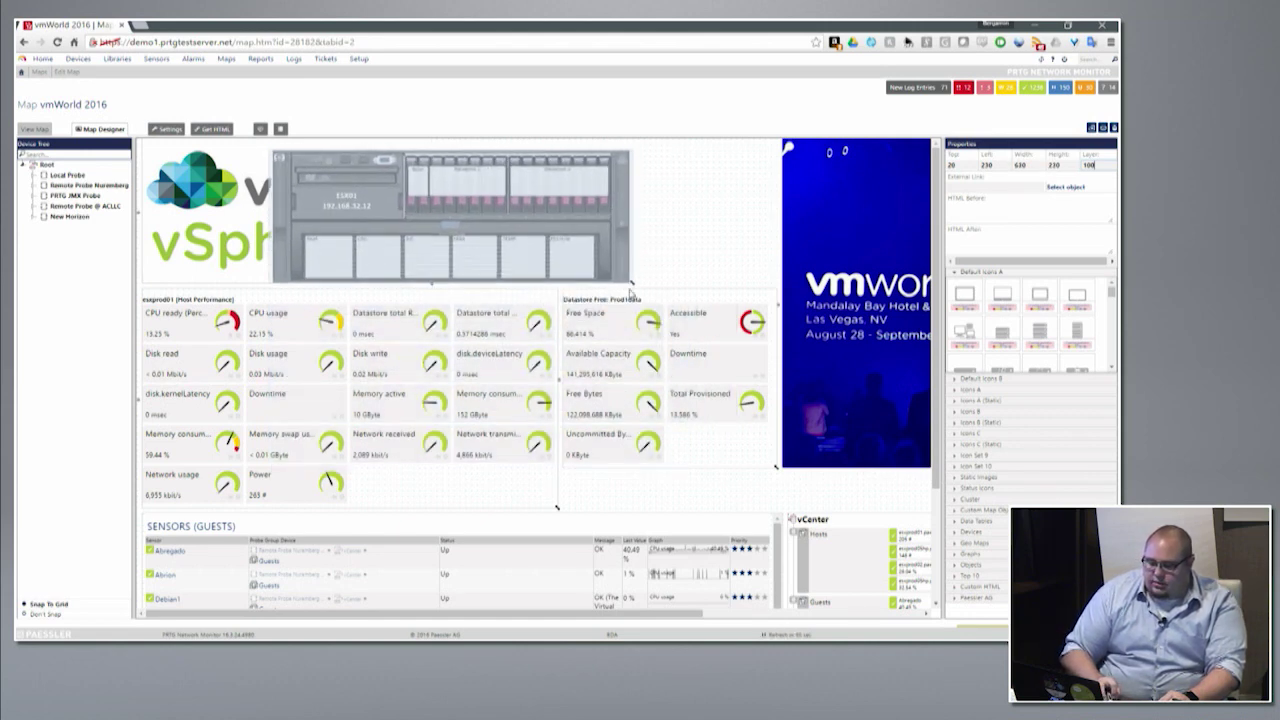
drag(421, 210, 661, 210)
key(ctrl+z)
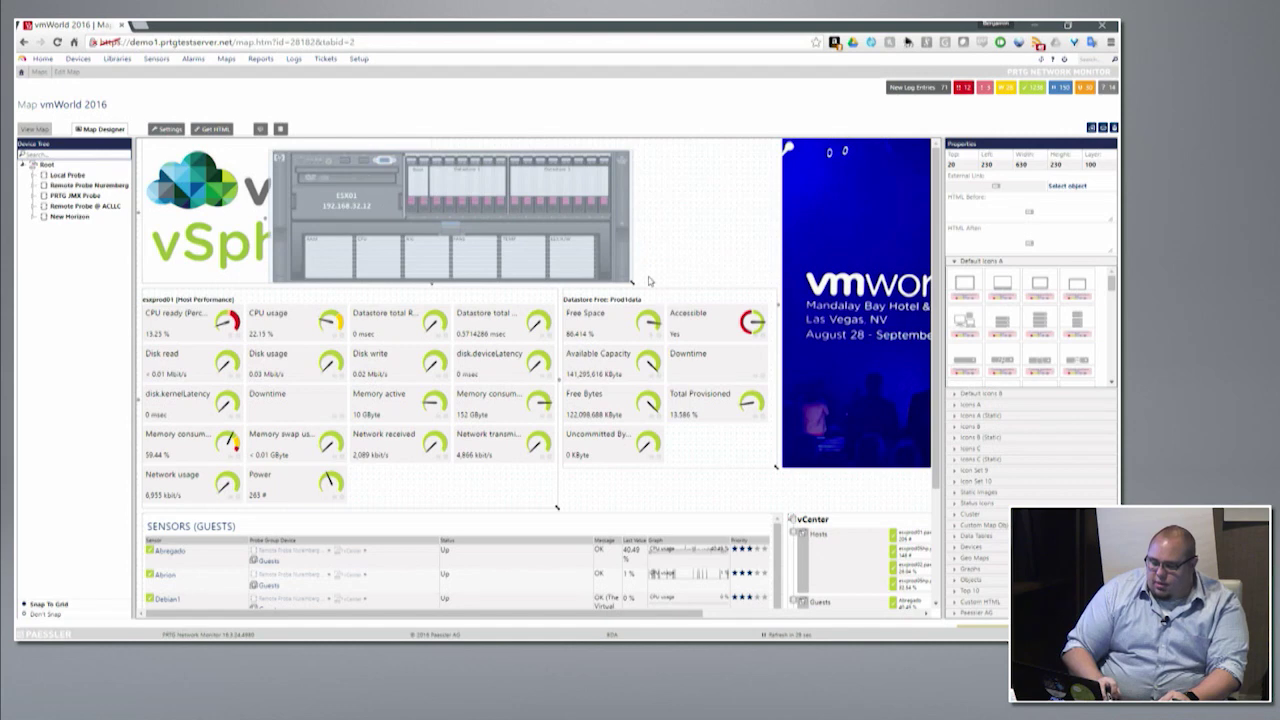
drag(630, 283, 550, 277)
drag(509, 214, 697, 217)
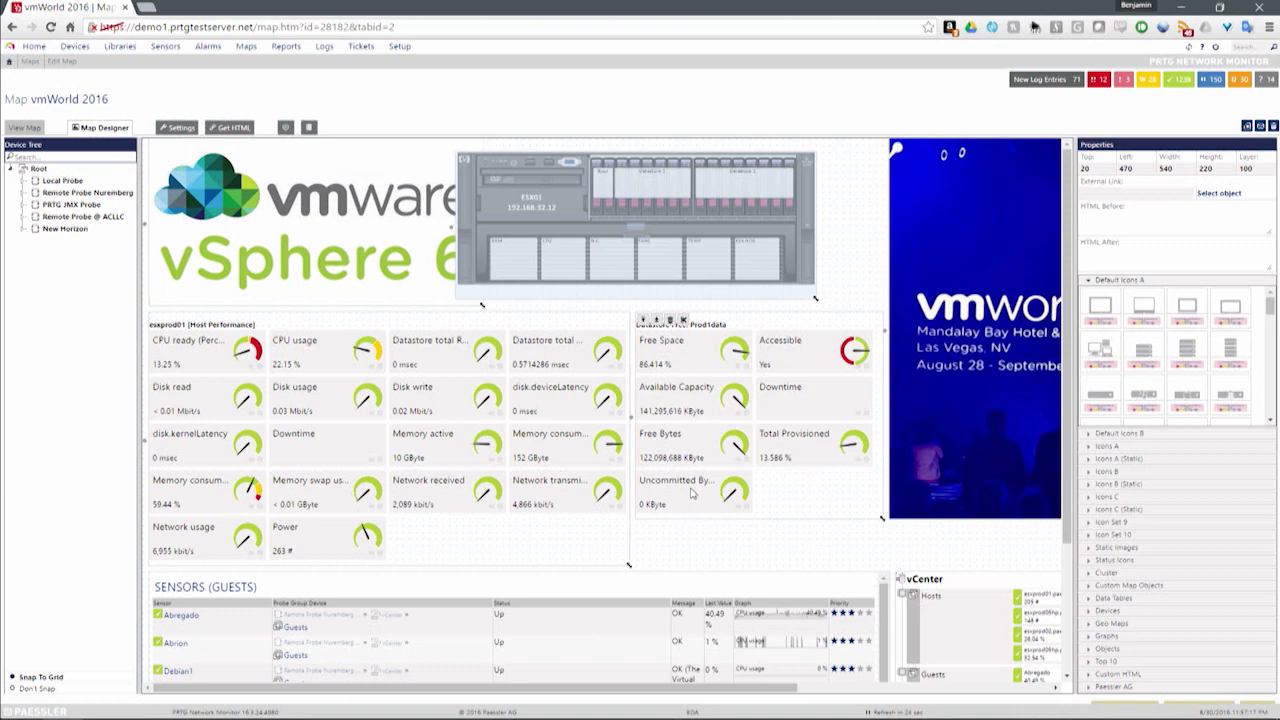
Step: View the guest sensors table and the vCenter overview on the map, and select the VMworld 2016 banner image
scroll(508, 352, down, 3)
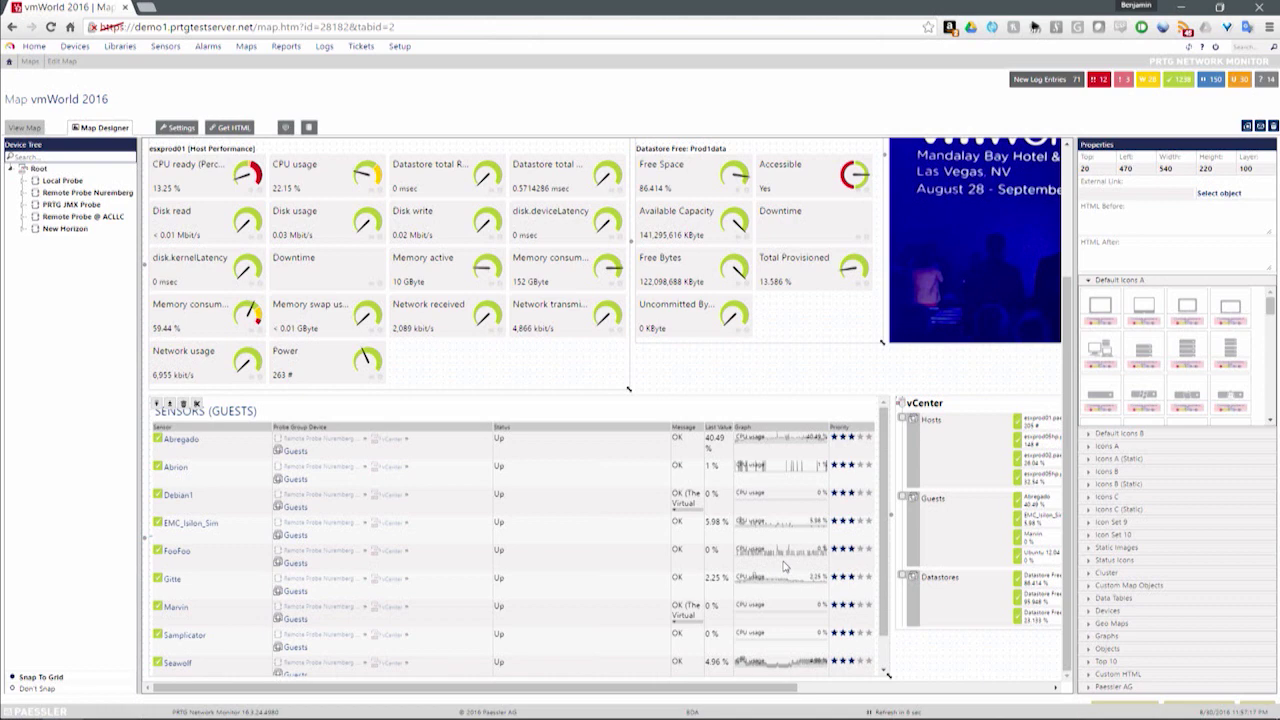
drag(775, 690, 1053, 697)
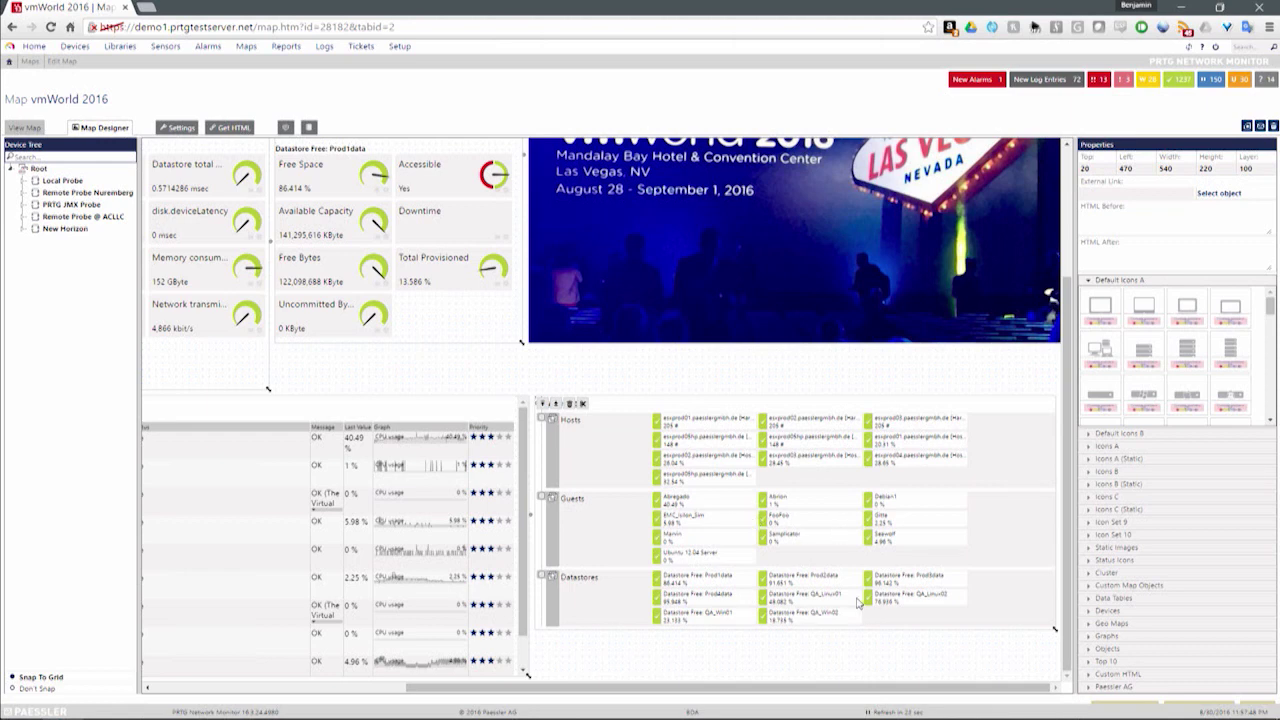
click(785, 200)
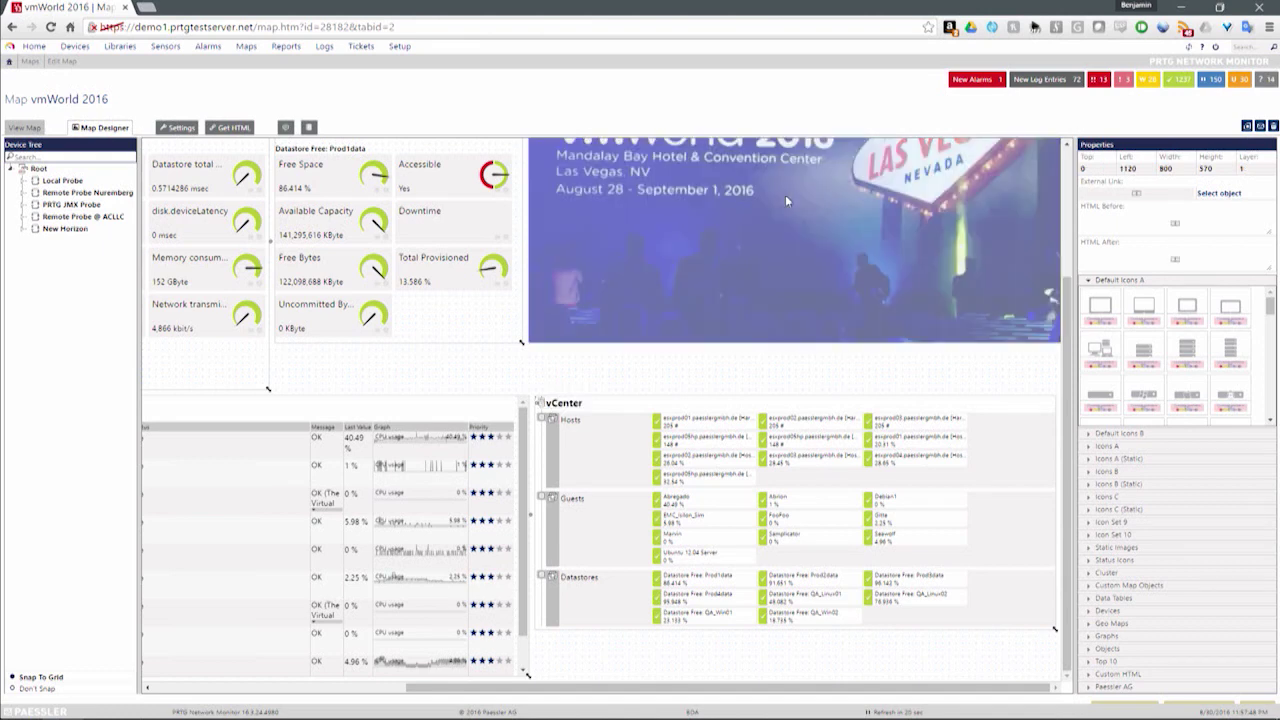